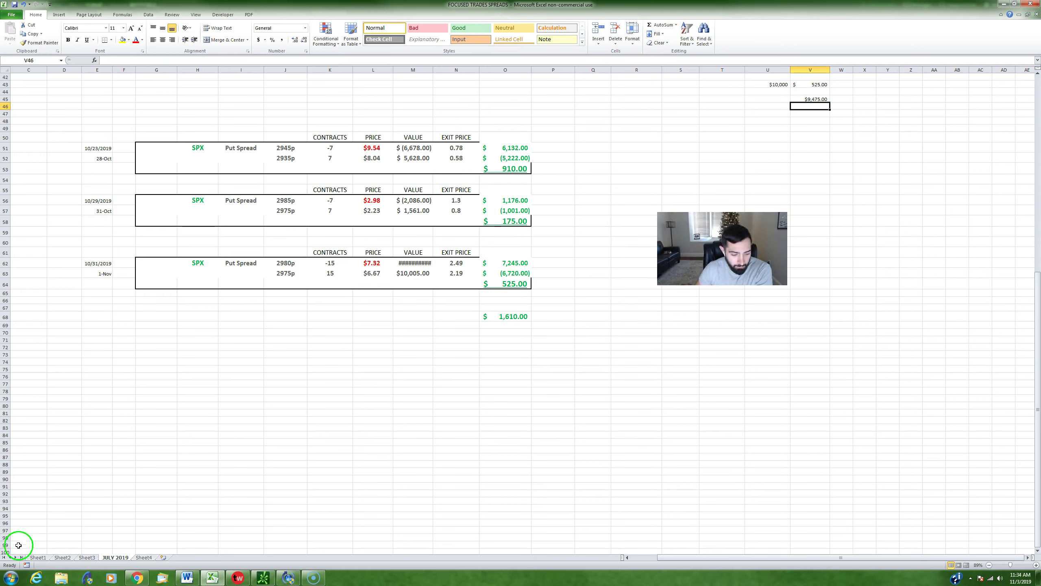
# Switch from the Excel trade log to the thinkorswim chart and select the symbol box
pyautogui.hotkey('alt', 'Tab')
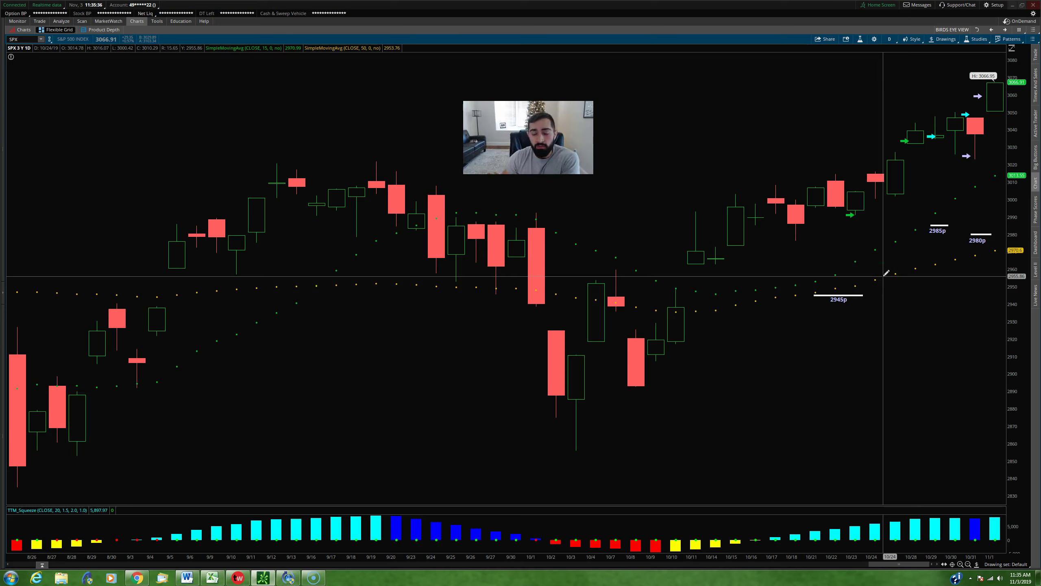
pyautogui.click(28, 40)
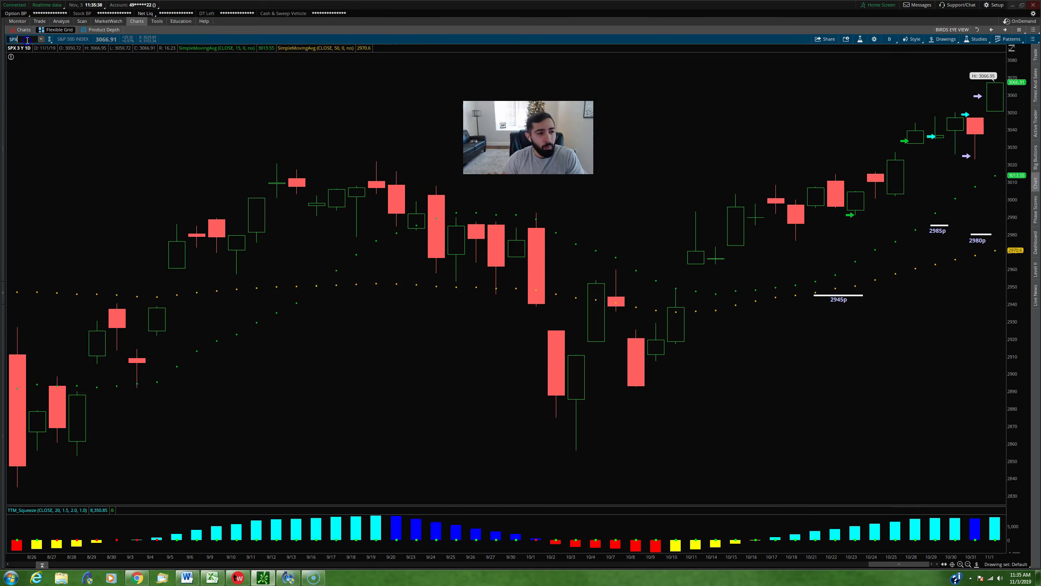
# Load the VIX daily chart and zoom into recent months
pyautogui.write('VIX')
pyautogui.press('Return')
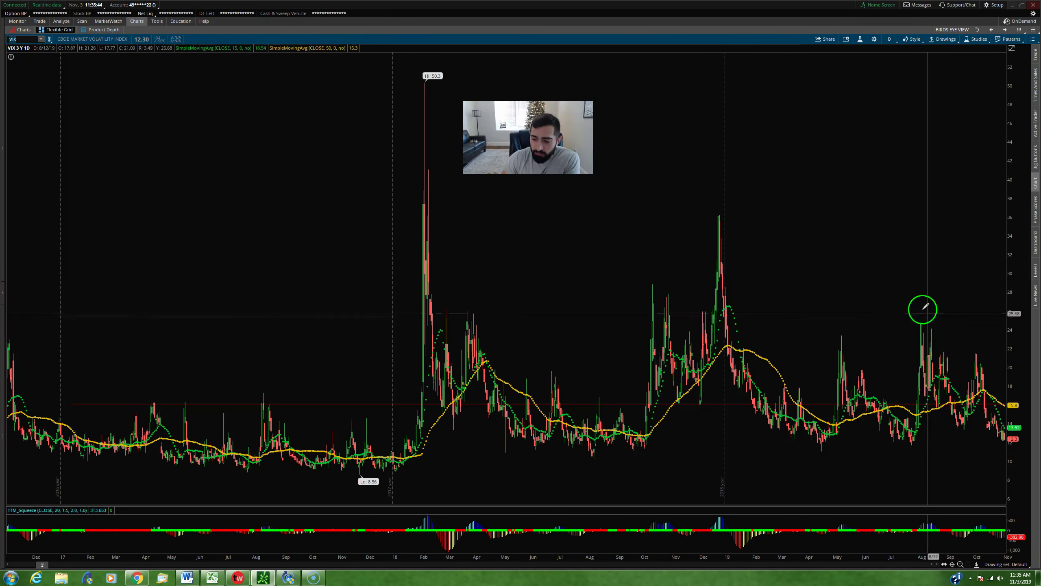
pyautogui.moveTo(925, 307); pyautogui.dragTo(813, 302)
# Inspect the 8/14 VIX spike candle
pyautogui.click(919, 277)
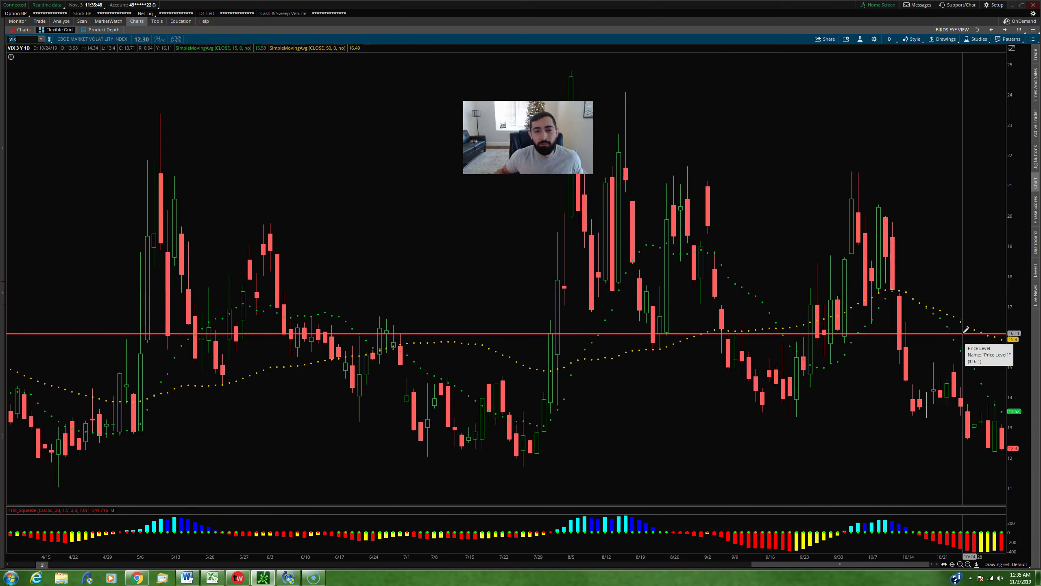
pyautogui.click(1000, 426)
pyautogui.click(621, 271)
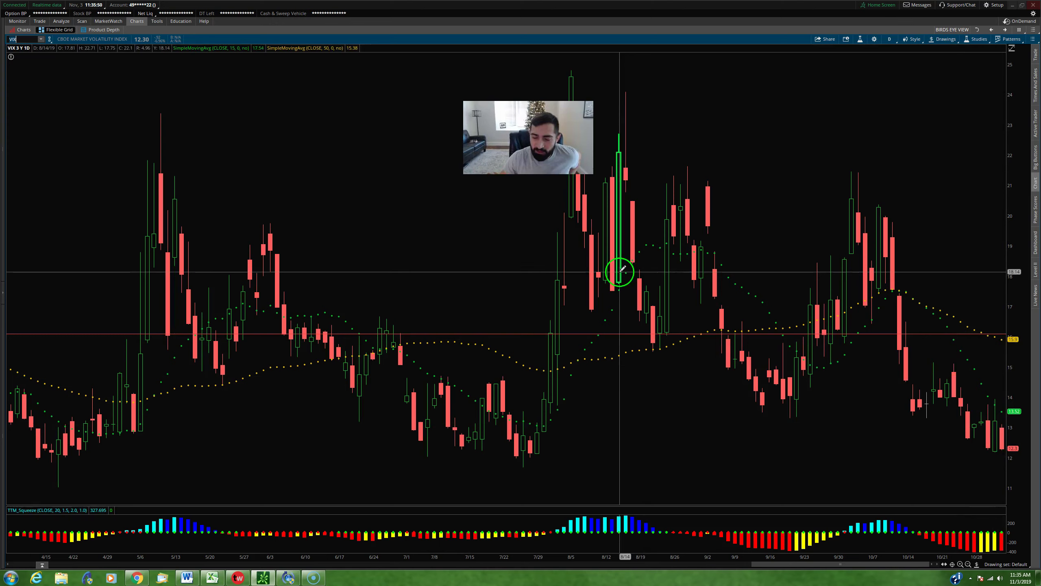
pyautogui.click(27, 39)
# Load SPX again and zoom the chart to March through November 2019
pyautogui.write('S')
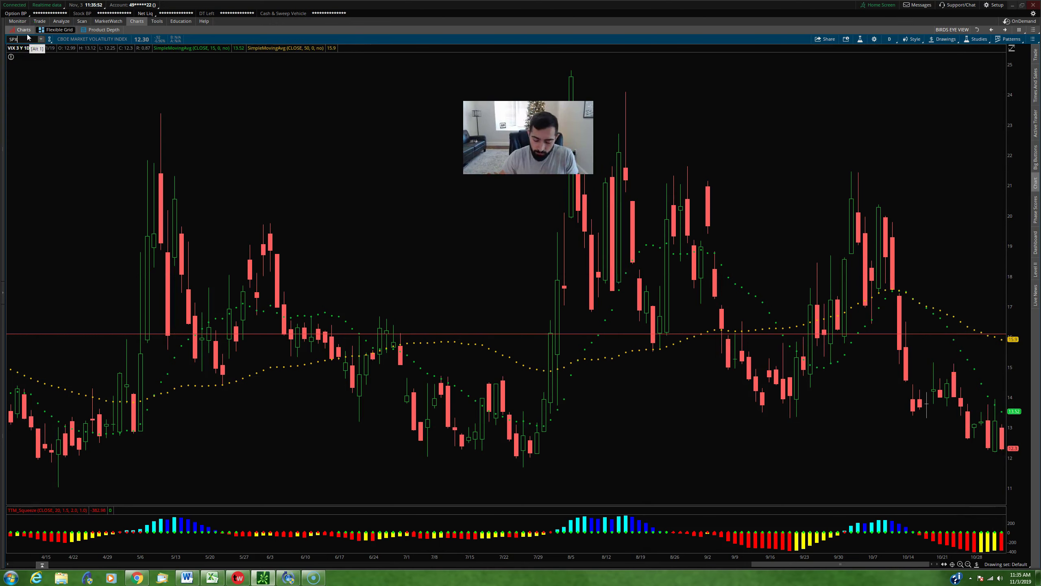
pyautogui.write('PX')
pyautogui.press('Return')
pyautogui.click(655, 69)
pyautogui.click(744, 251)
pyautogui.moveTo(782, 283); pyautogui.dragTo(895, 167)
pyautogui.click(952, 149)
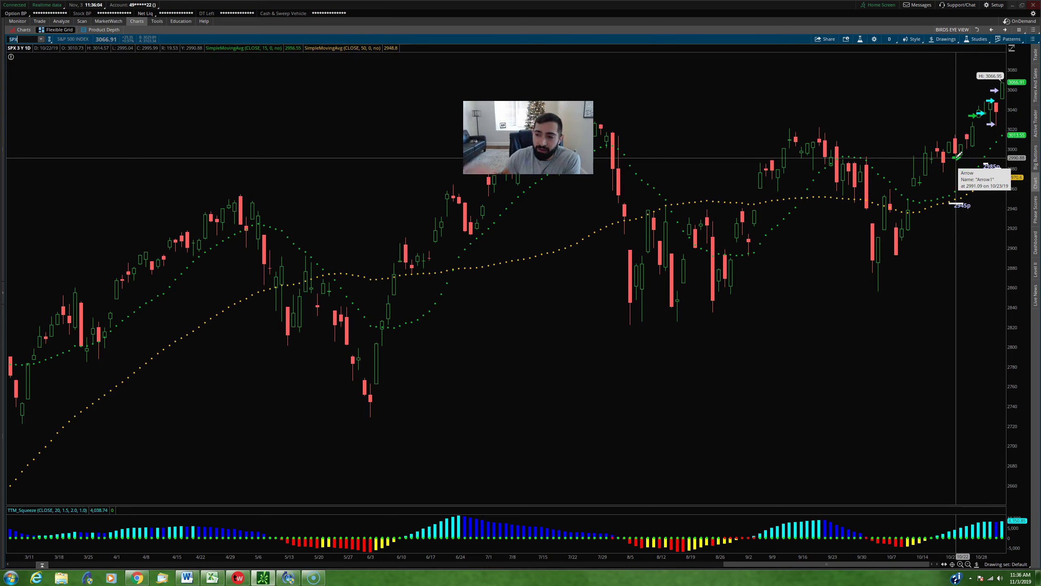
# Dismiss the Arrow1 info box and look over the entry arrows, like 2991.09 on 10/23/19
pyautogui.click(895, 179)
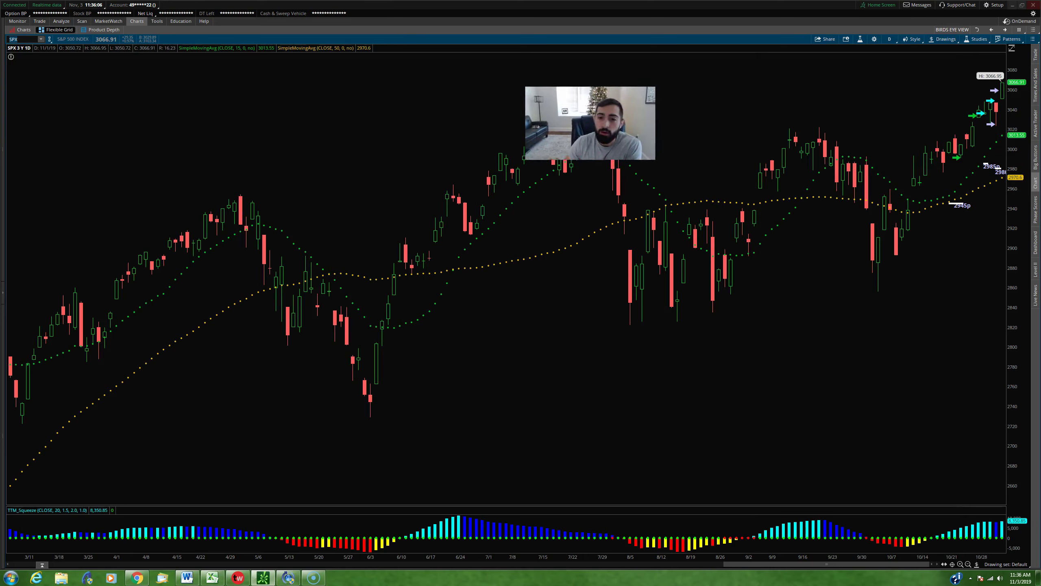
pyautogui.moveTo(934, 123); pyautogui.dragTo(961, 154)
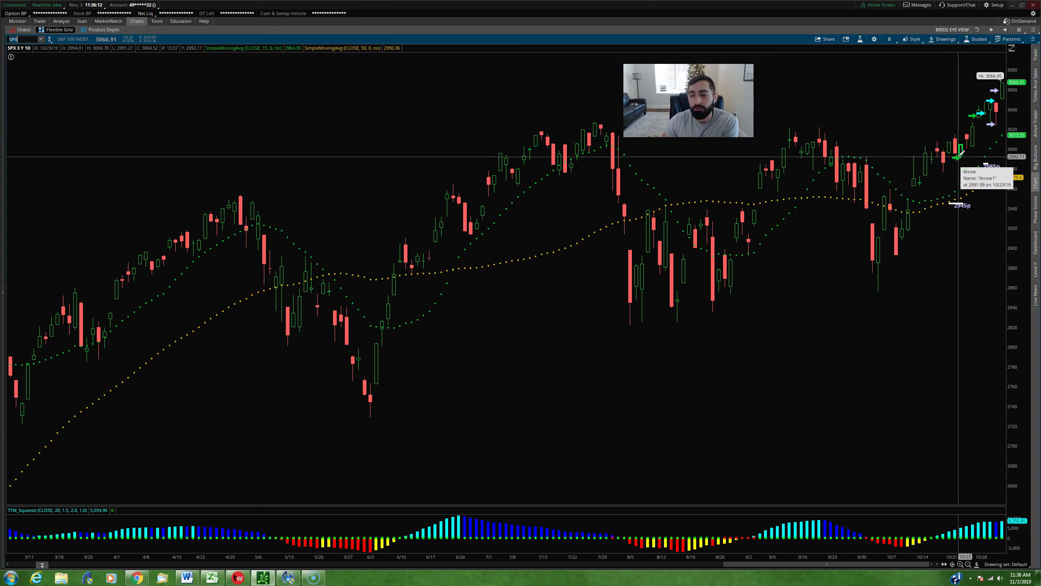
pyautogui.moveTo(961, 153); pyautogui.dragTo(965, 237)
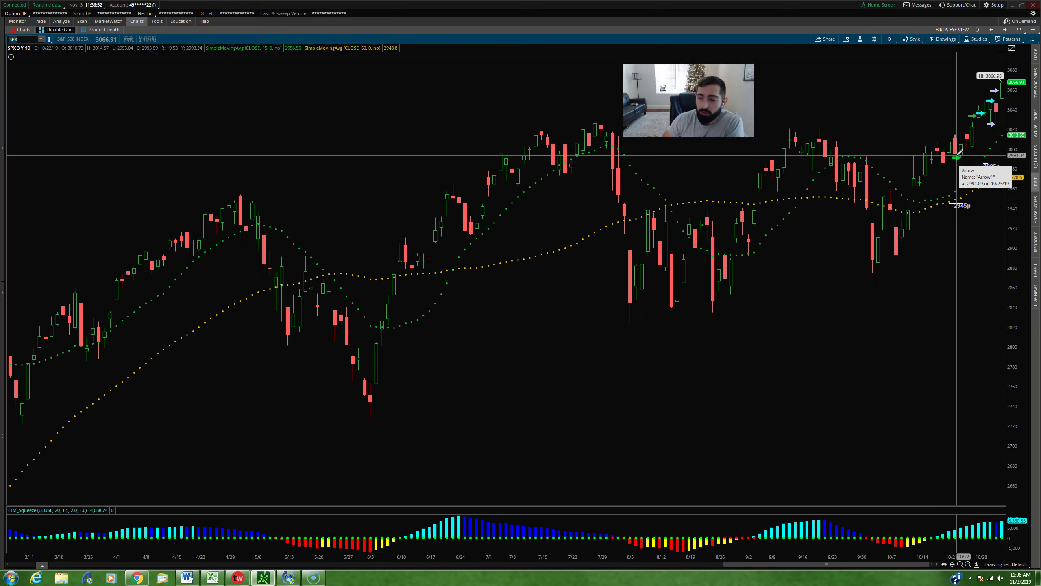
# Mark the late-July-to-November stretch around the October candles as the SPX zoom range
pyautogui.moveTo(958, 156); pyautogui.dragTo(959, 186)
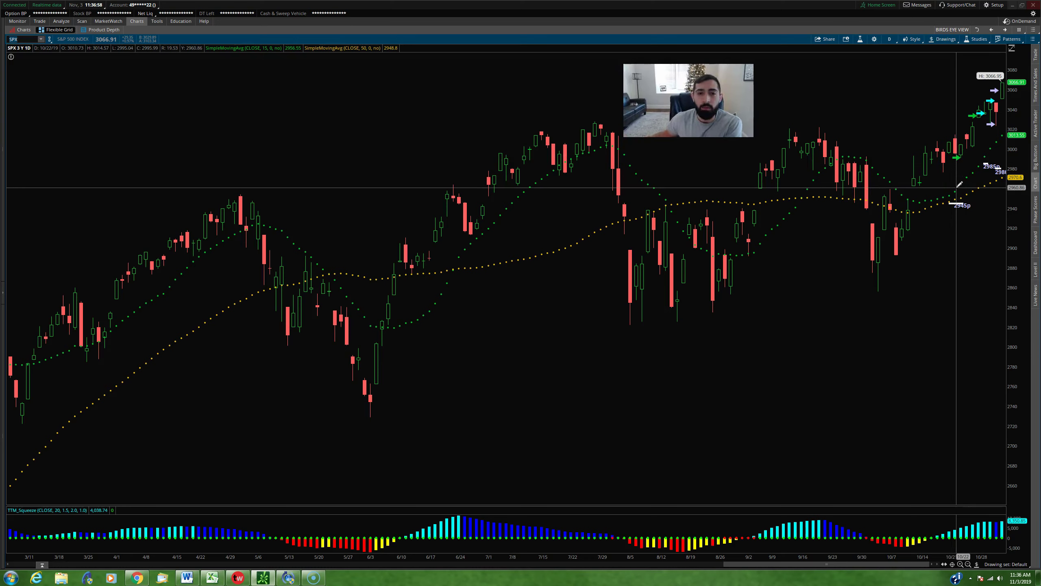
pyautogui.moveTo(951, 165); pyautogui.dragTo(956, 175)
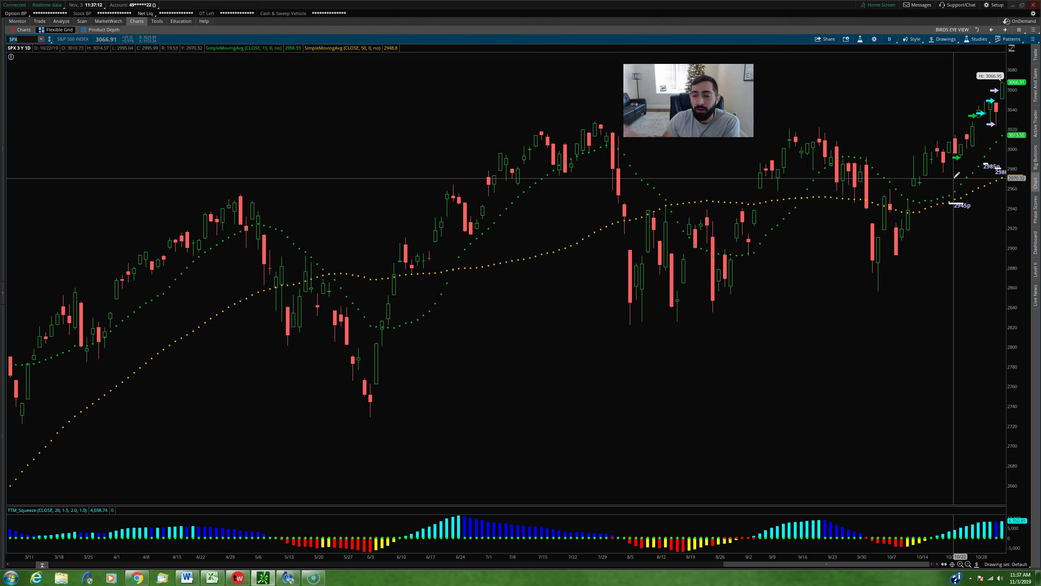
pyautogui.click(955, 175)
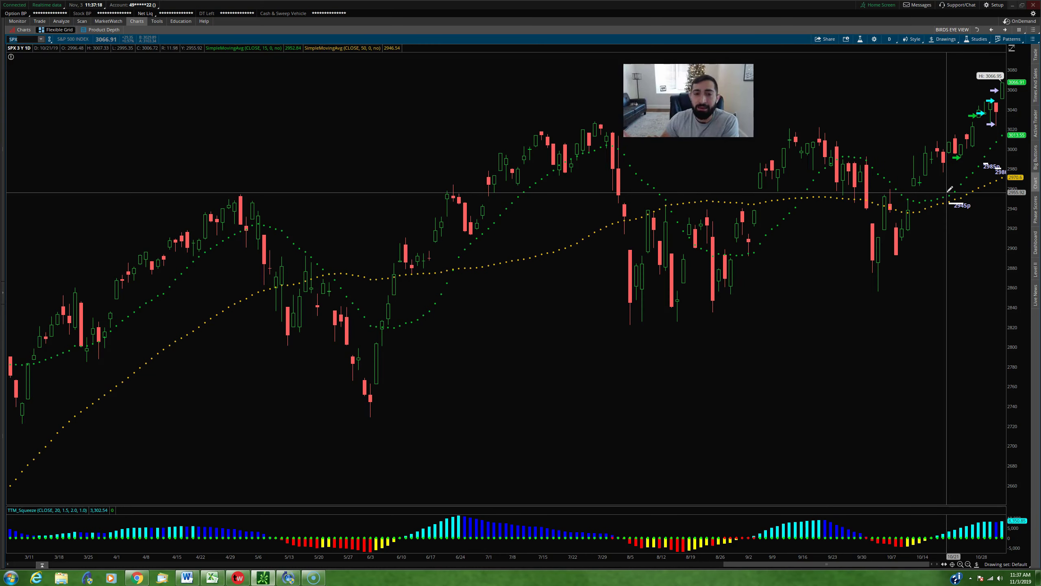
pyautogui.click(944, 170)
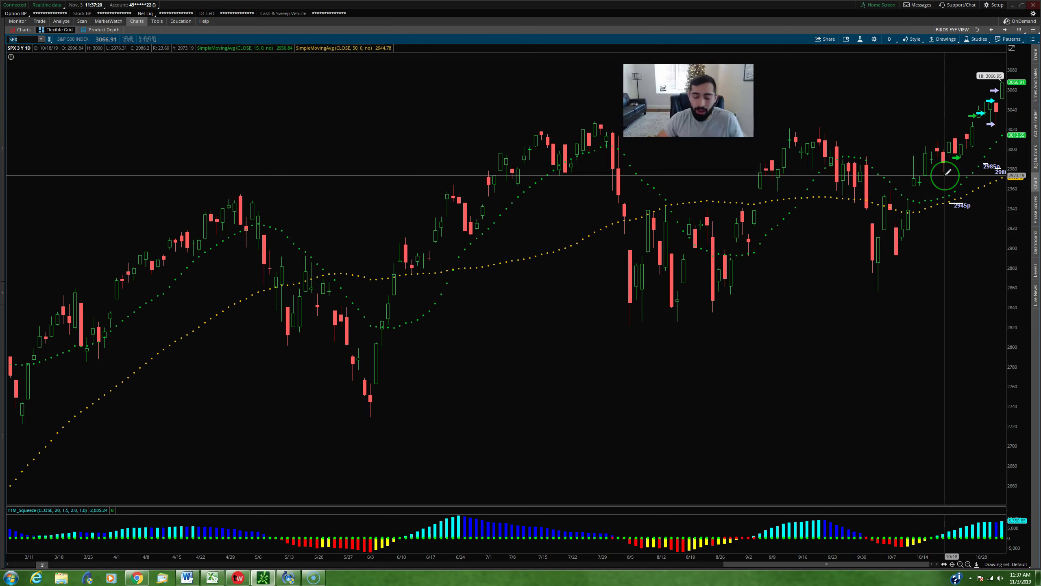
# Zoom SPX to late July through early November and inspect the green 10/23 entry arrow
pyautogui.moveTo(704, 284); pyautogui.dragTo(585, 287)
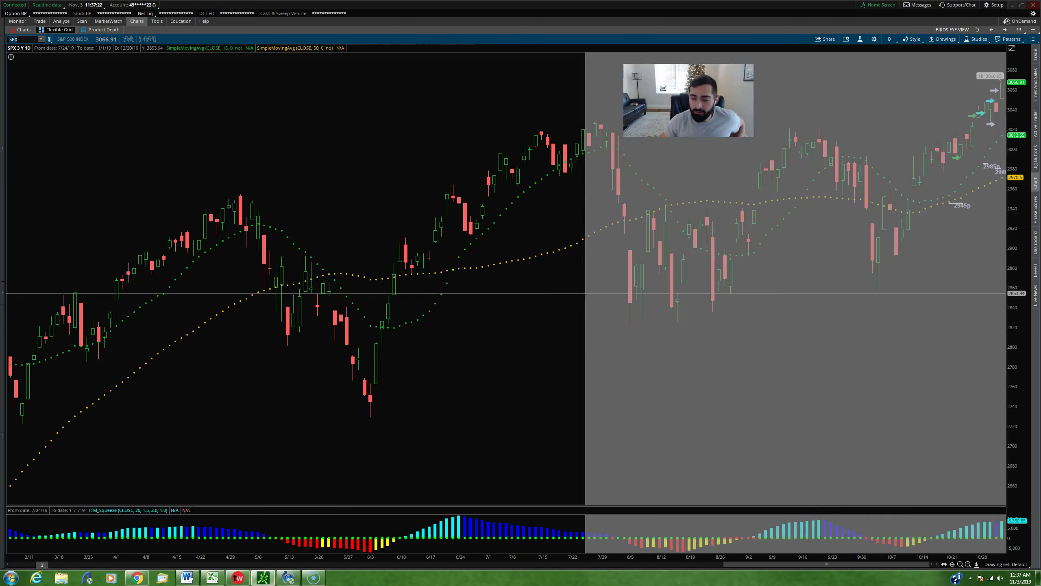
pyautogui.click(902, 176)
pyautogui.click(946, 194)
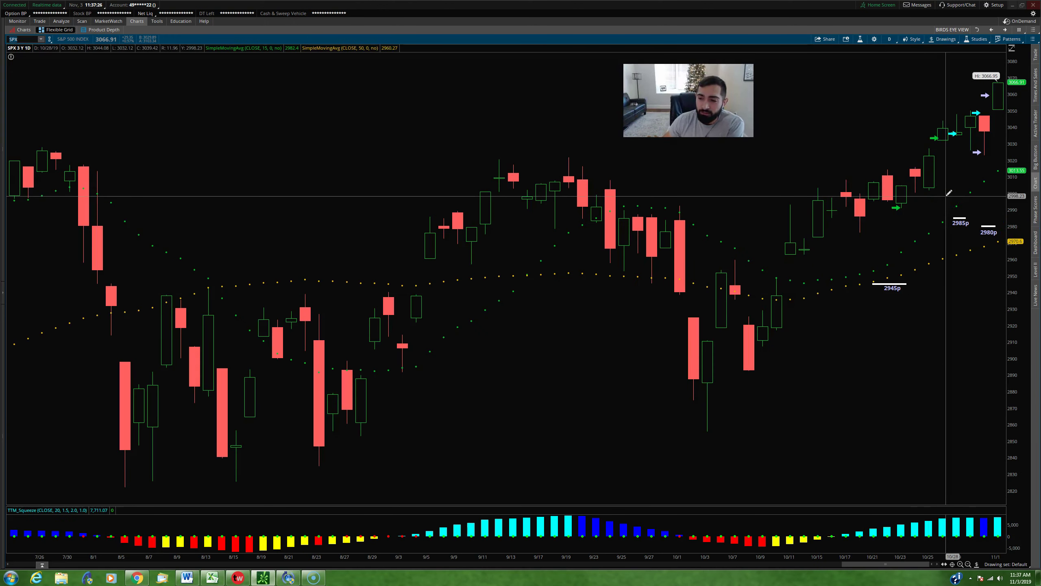
pyautogui.click(898, 206)
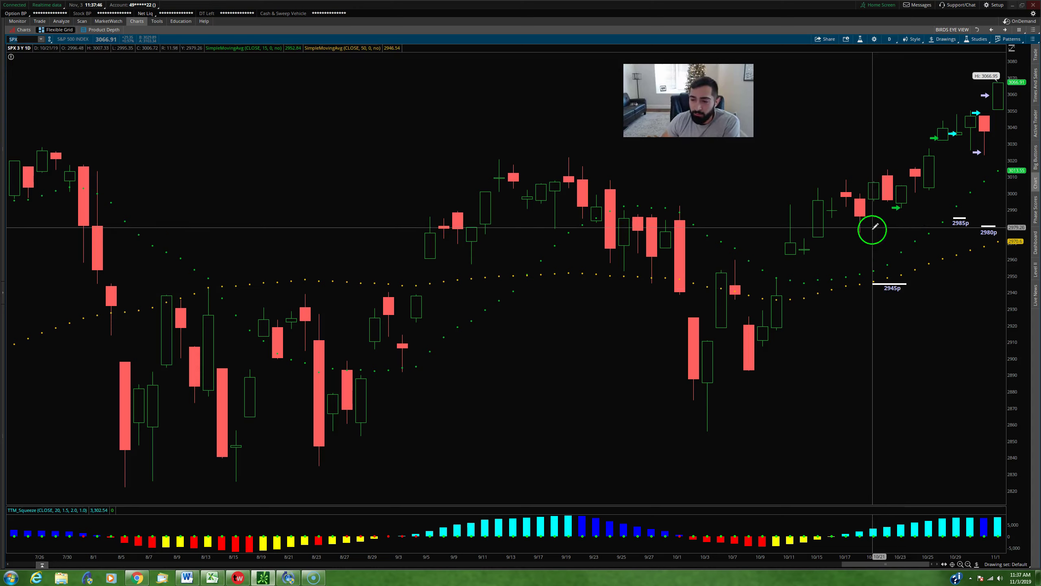
# Check the 10/23 entry candle and 2945p strike line, then bring the Excel trade log forward
pyautogui.rightClick(417, 256)
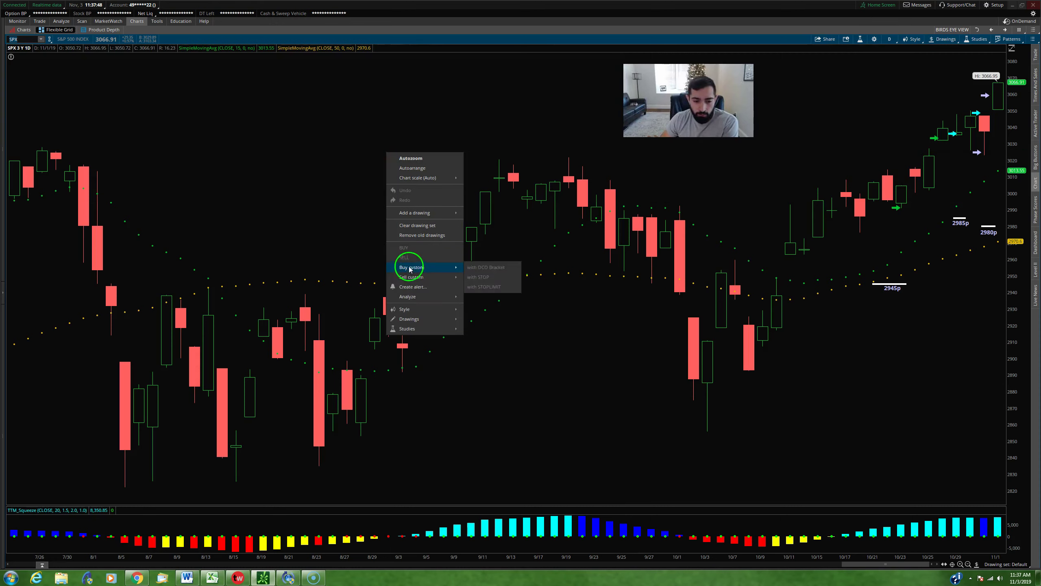
pyautogui.click(901, 197)
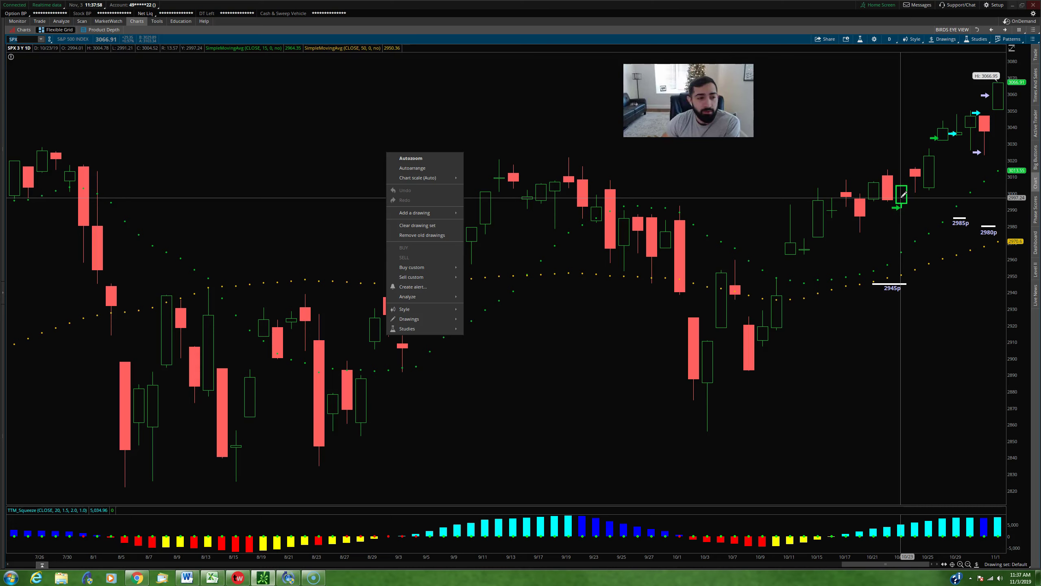
pyautogui.click(897, 200)
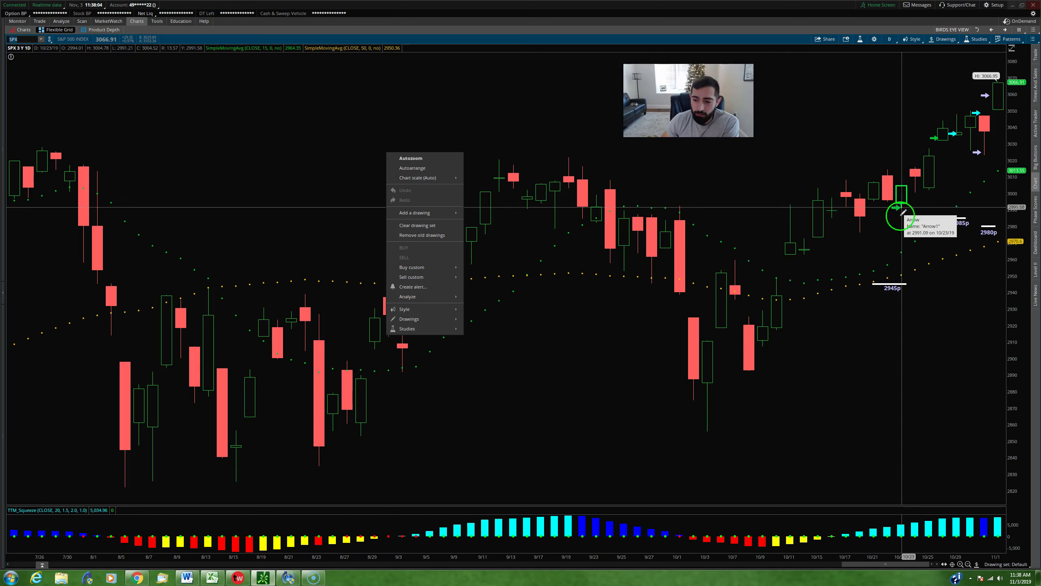
pyautogui.click(891, 281)
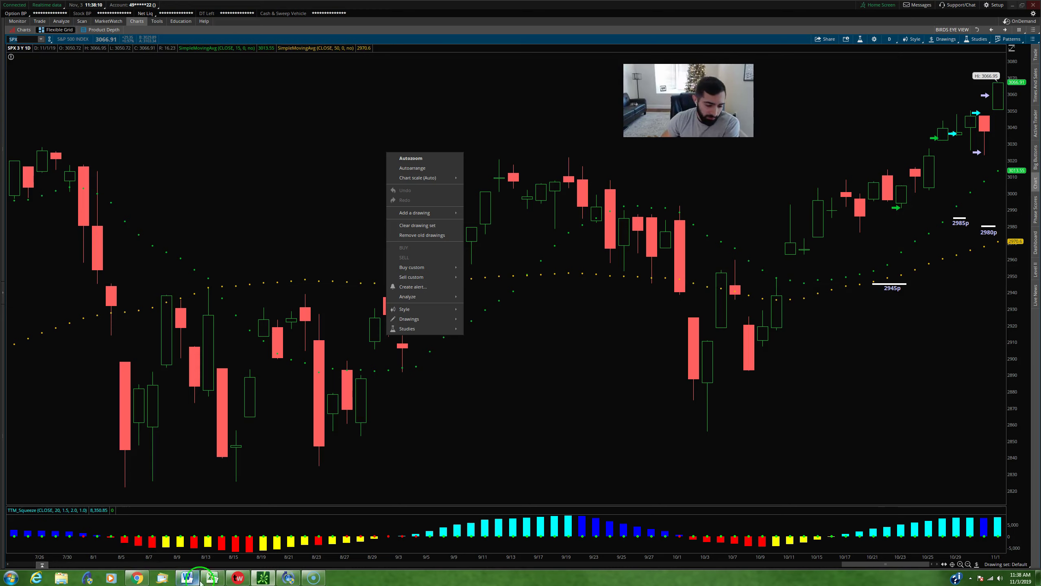
pyautogui.click(212, 577)
# Restore the Excel window, move it over the chart's left side, and scroll to the 10/31 trade
pyautogui.click(1014, 4)
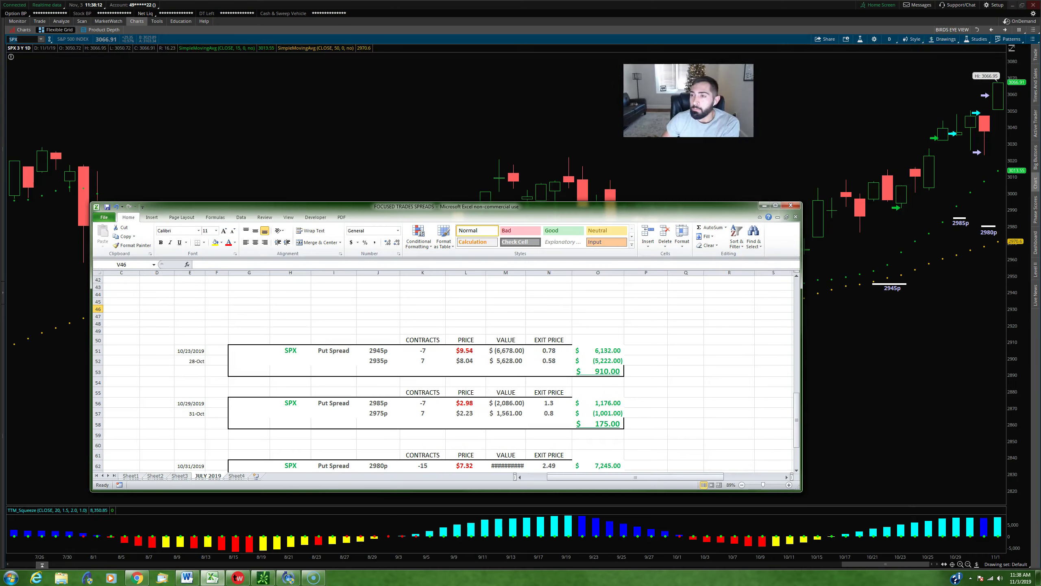
pyautogui.moveTo(558, 205); pyautogui.dragTo(430, 224)
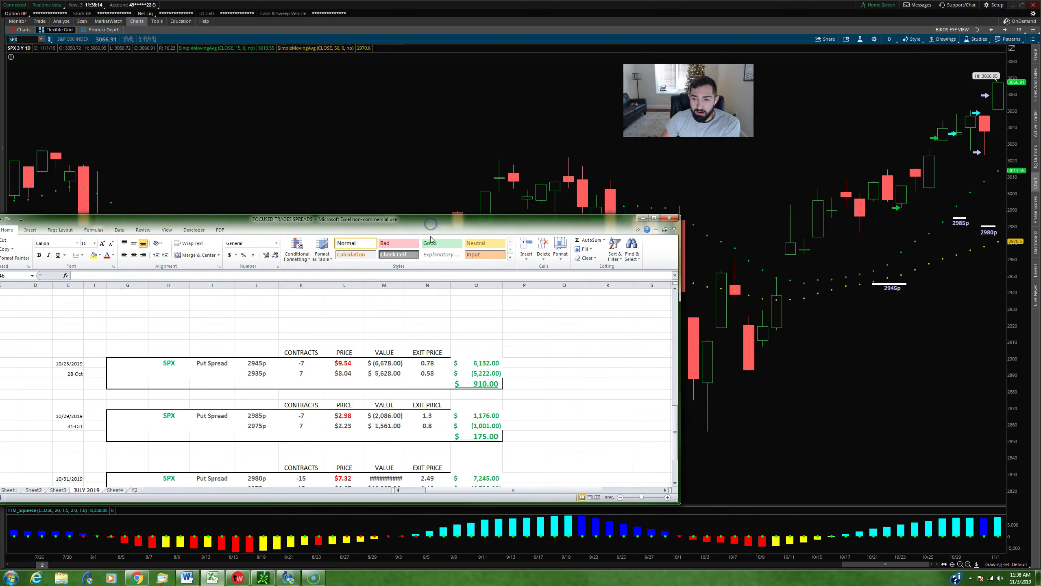
pyautogui.scroll(-1, 577, 340)
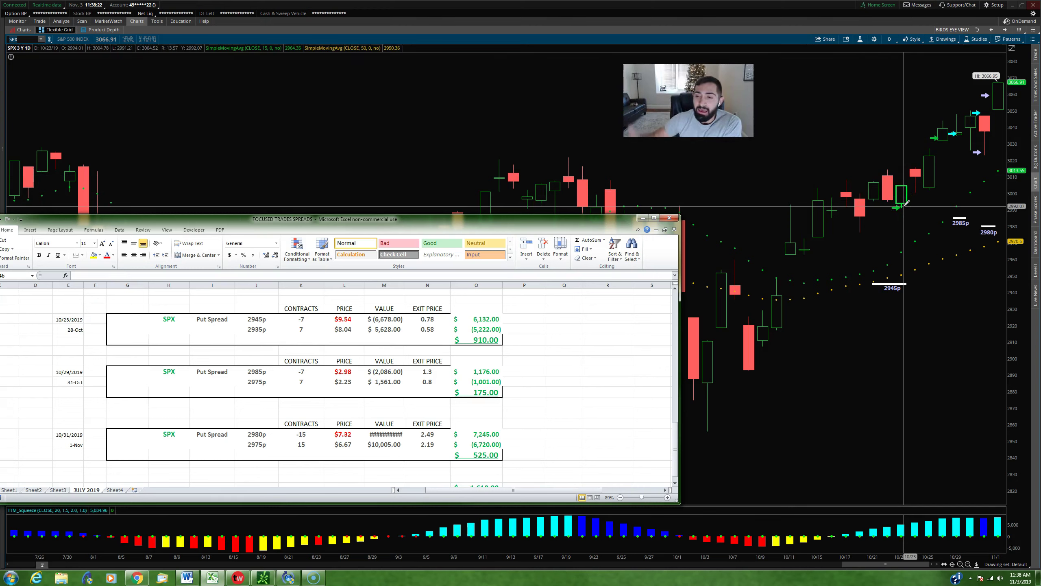
pyautogui.moveTo(901, 218)
pyautogui.mouseDown()
pyautogui.moveTo(895, 286)
pyautogui.moveTo(914, 257)
pyautogui.moveTo(906, 221)
pyautogui.moveTo(942, 134)
pyautogui.mouseUp()
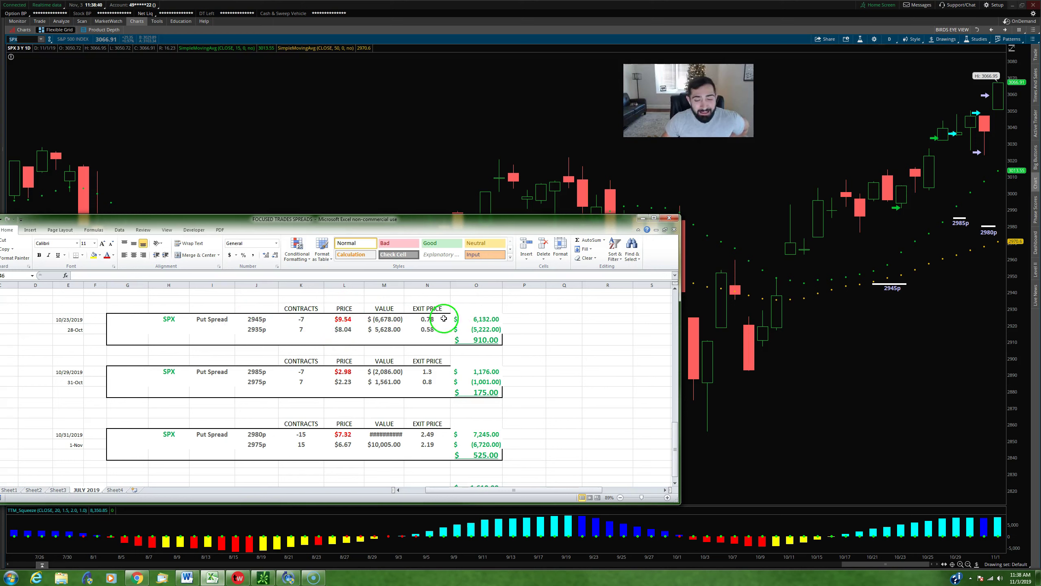
# Select columns G through O across the 10/23 spread's header and both leg rows
pyautogui.moveTo(125, 309); pyautogui.dragTo(487, 332)
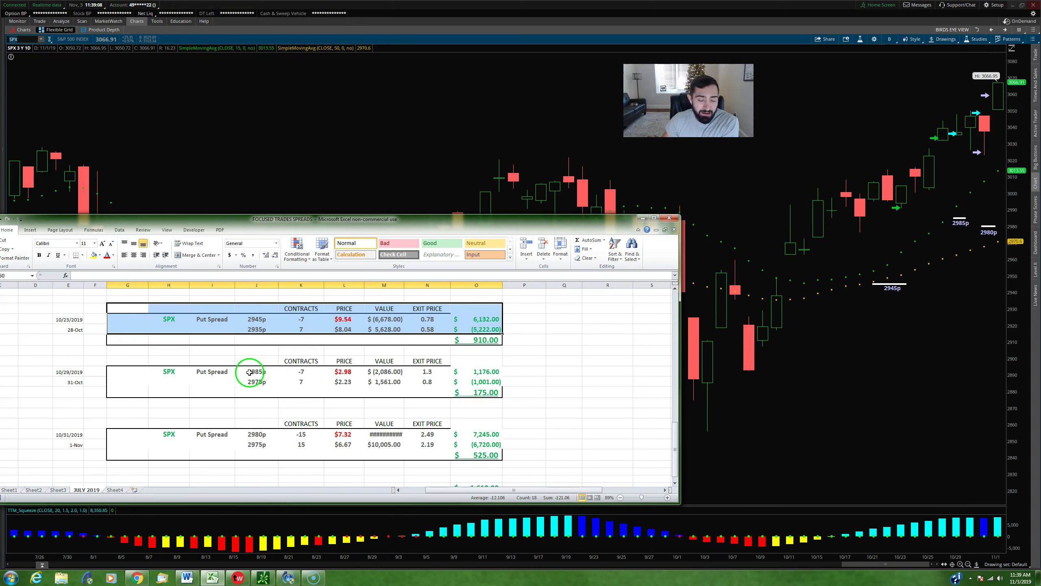
# Clear the selection, read the 10/29 candle's prices, and check the 10/29 trade's 175.00 total
pyautogui.click(338, 373)
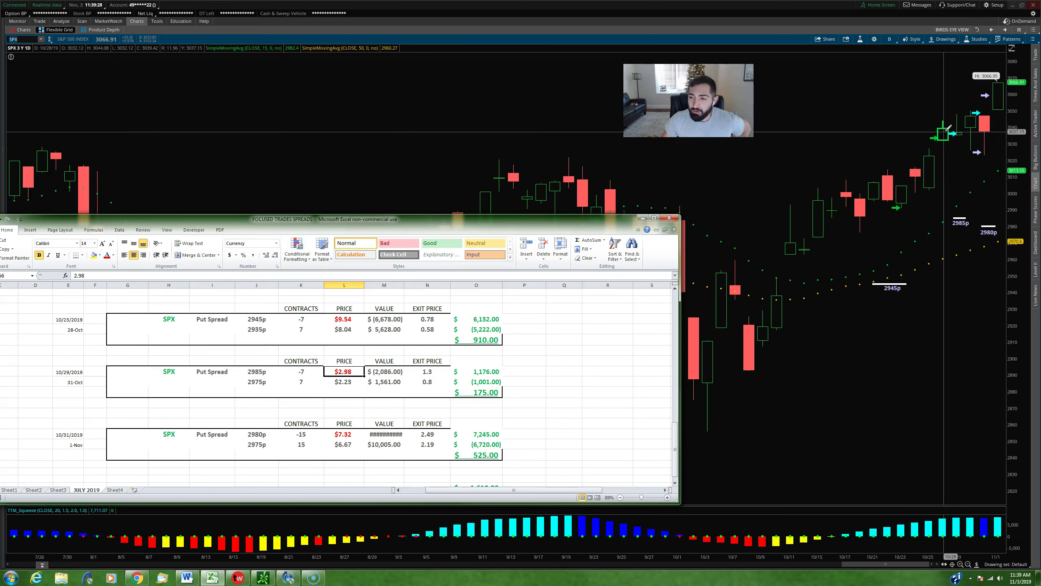
pyautogui.moveTo(948, 130); pyautogui.dragTo(954, 132)
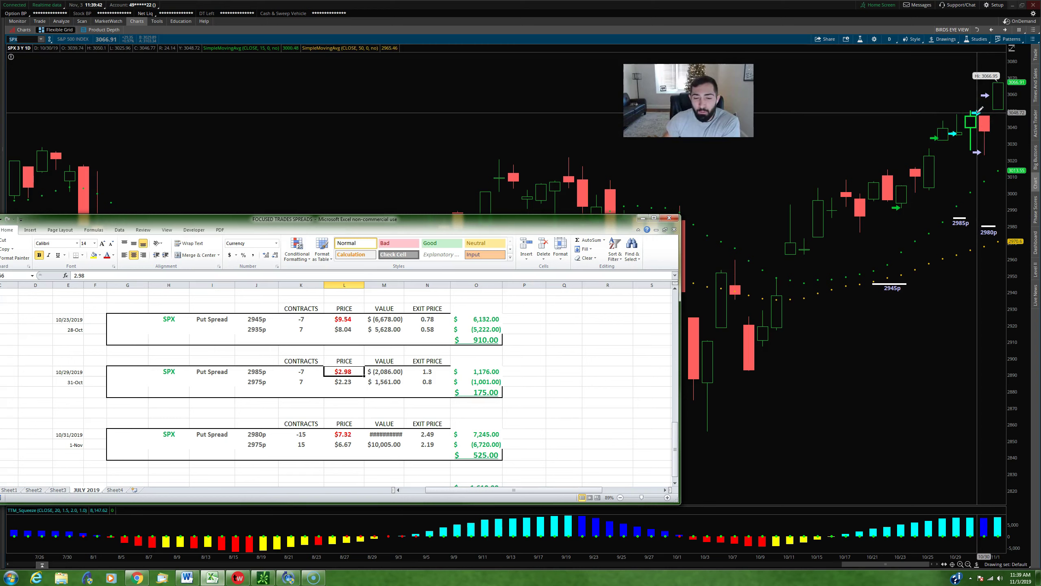
pyautogui.click(484, 392)
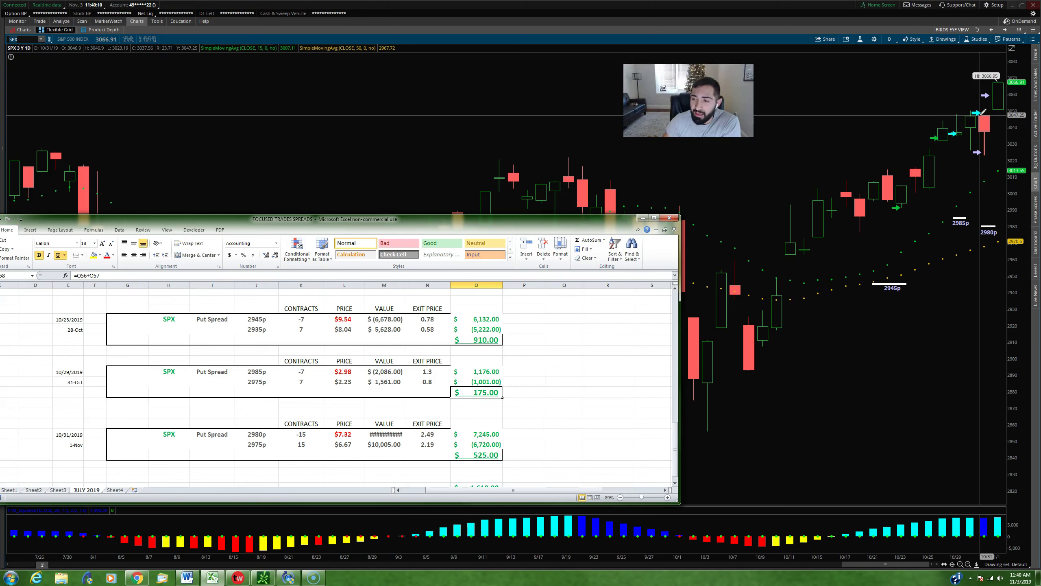
pyautogui.moveTo(982, 141); pyautogui.dragTo(982, 151)
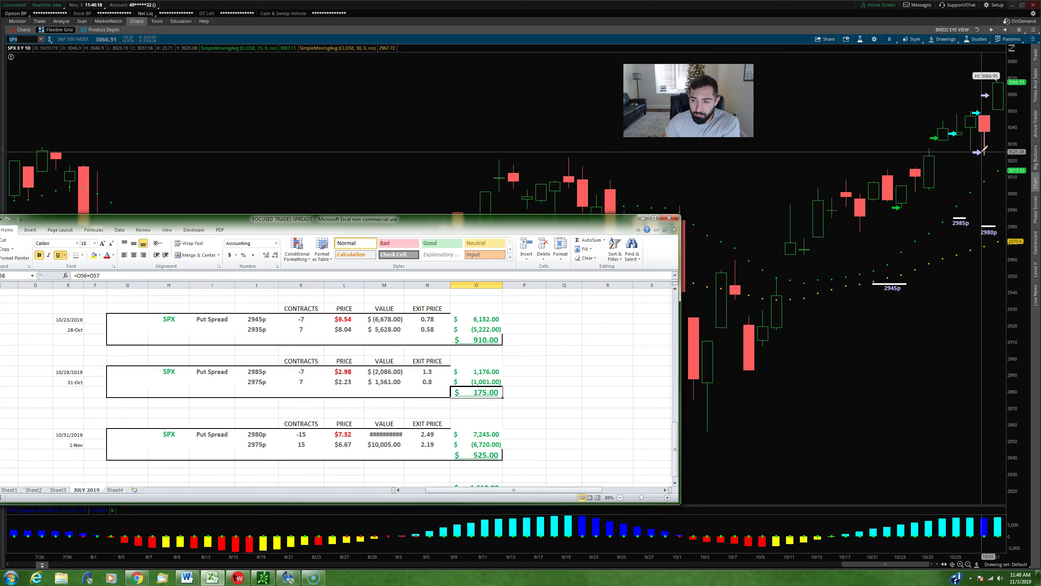
pyautogui.moveTo(984, 150)
pyautogui.mouseDown()
pyautogui.moveTo(981, 105)
pyautogui.moveTo(986, 152)
pyautogui.mouseUp()
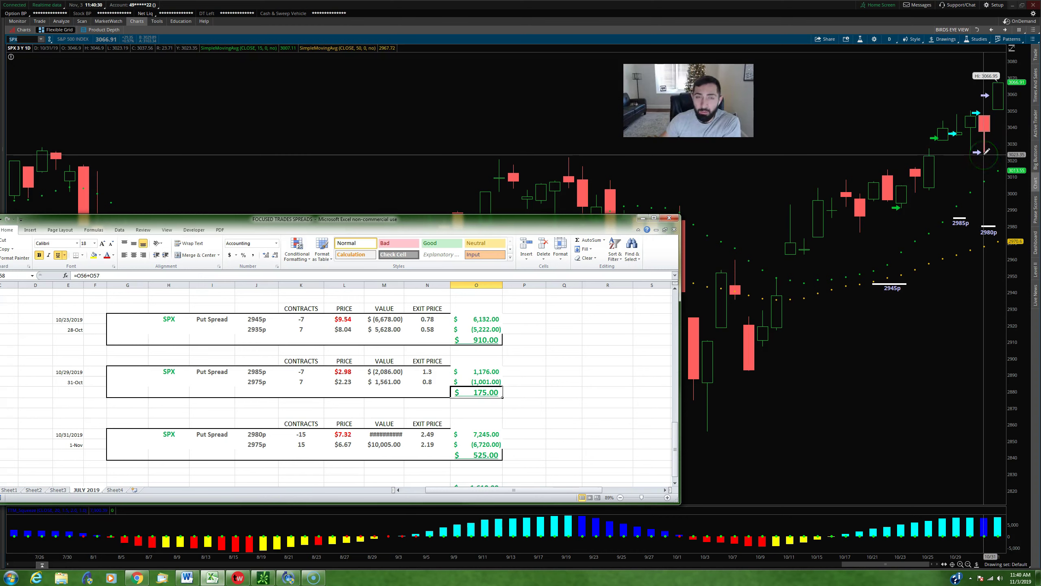
pyautogui.moveTo(998, 225); pyautogui.dragTo(995, 224)
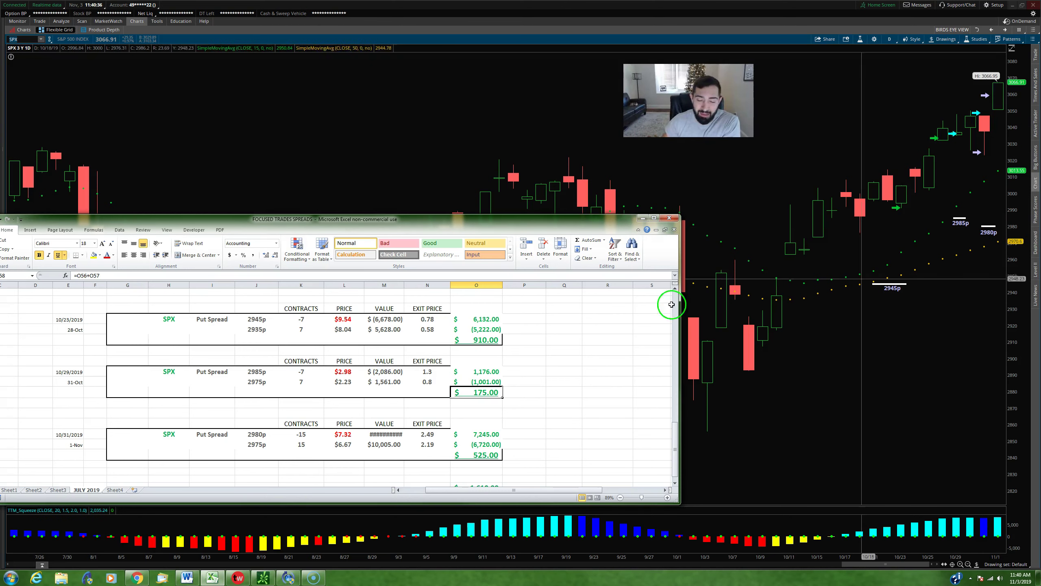
# Point out the 10/31 trade's 525.00 total, then enter 87 beside the (1,001.00) leg
pyautogui.click(485, 454)
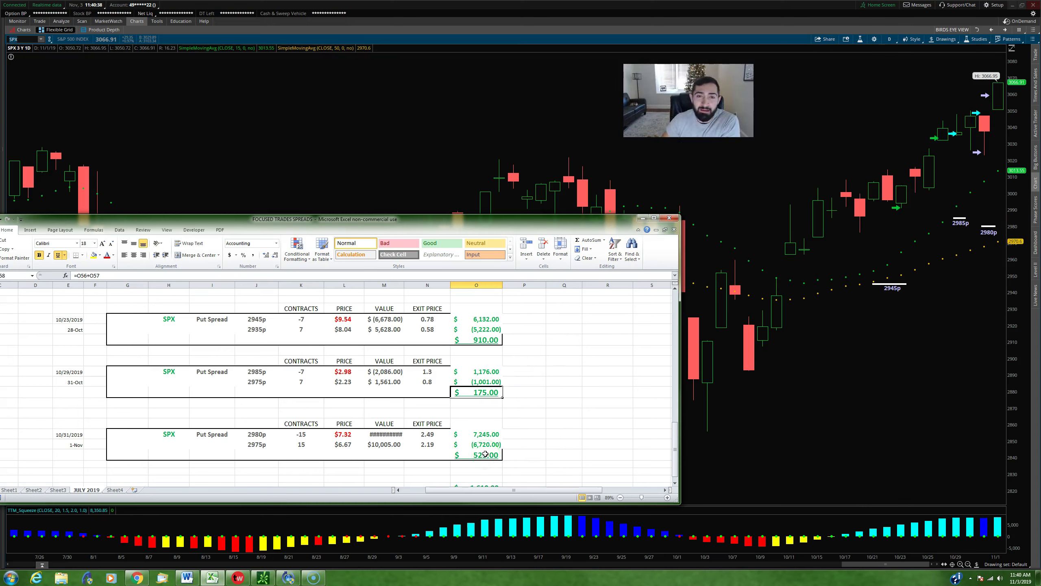
pyautogui.click(531, 383)
pyautogui.scroll(-1, 533, 384)
pyautogui.click(472, 431)
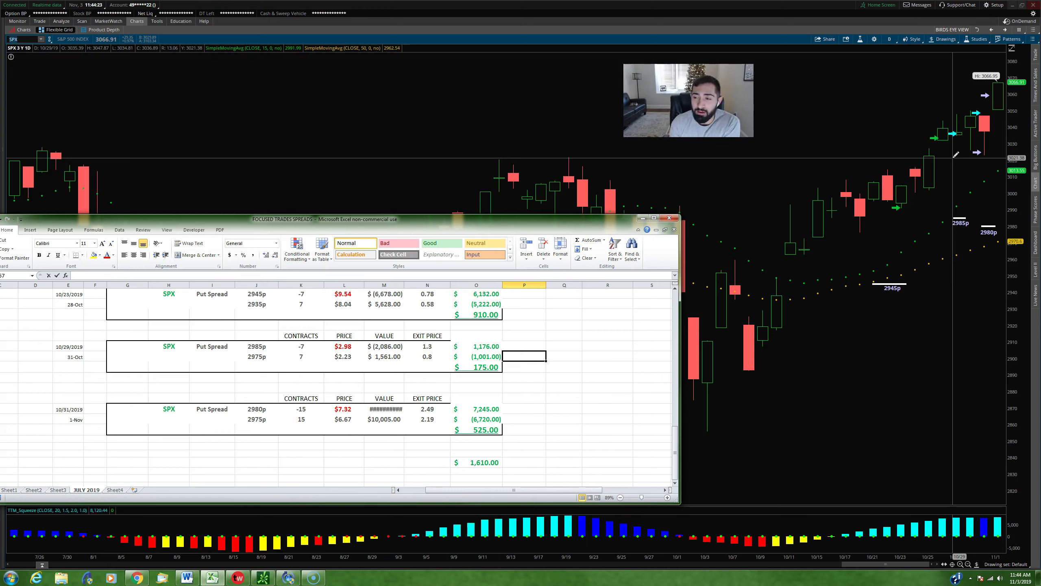
pyautogui.write('87')
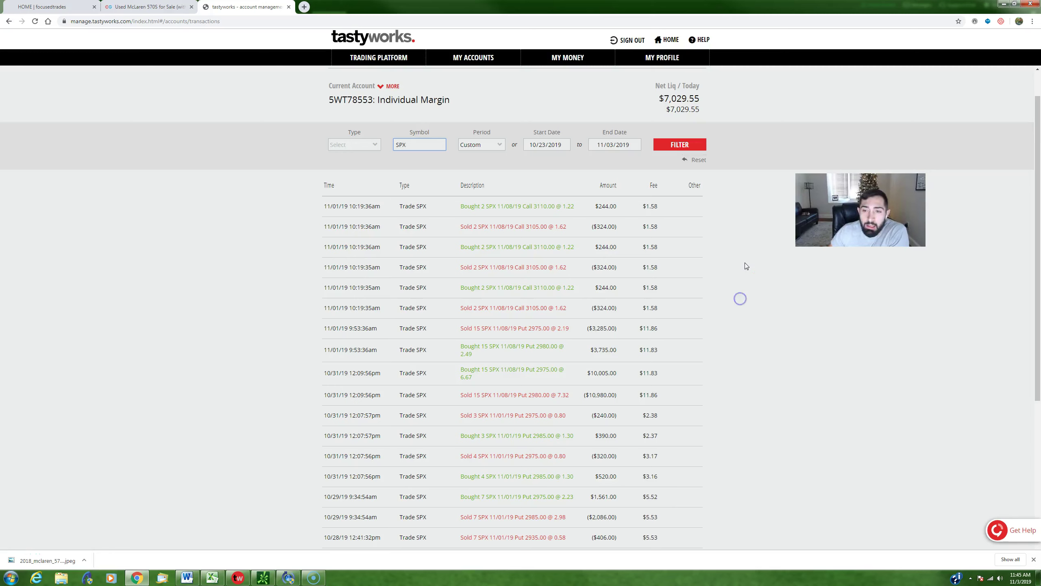
# Scroll through the SPX put-spread fills (10/23–11/03/2019), briefly comparing against the Excel trade log
pyautogui.scroll(-1, 750, 264)
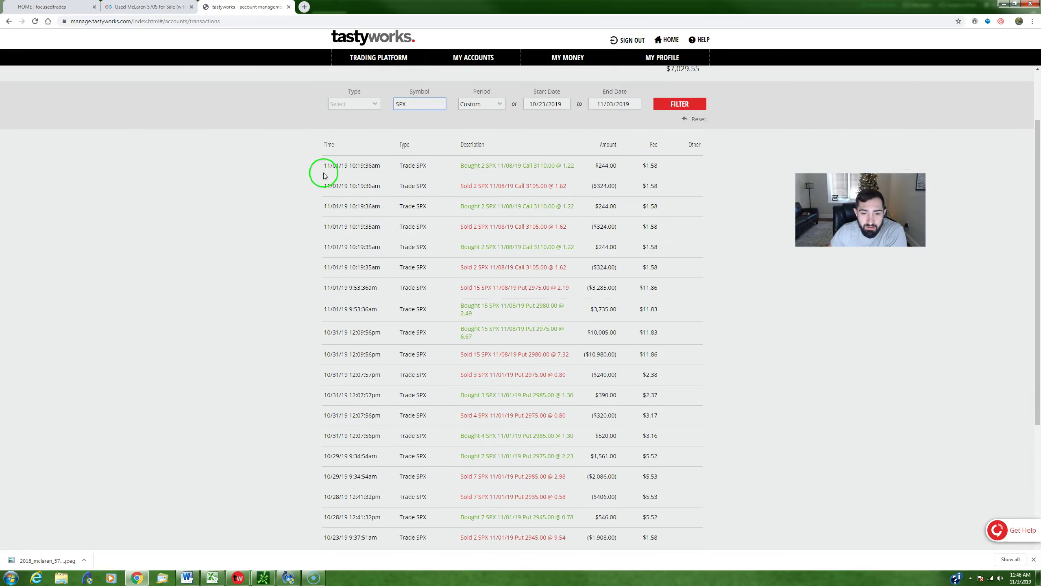
pyautogui.scroll(-3, 597, 214)
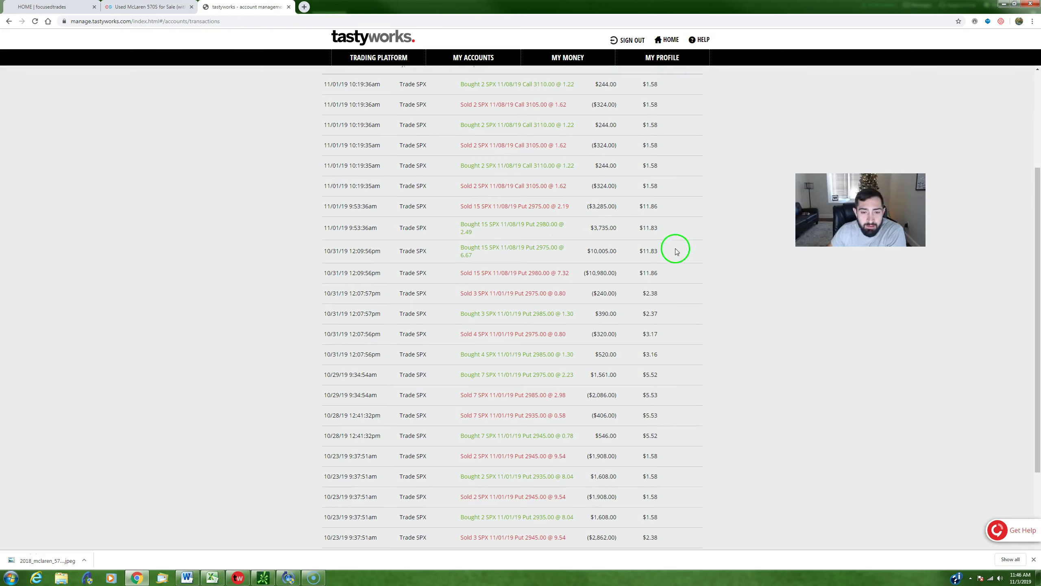
pyautogui.scroll(-2, 473, 341)
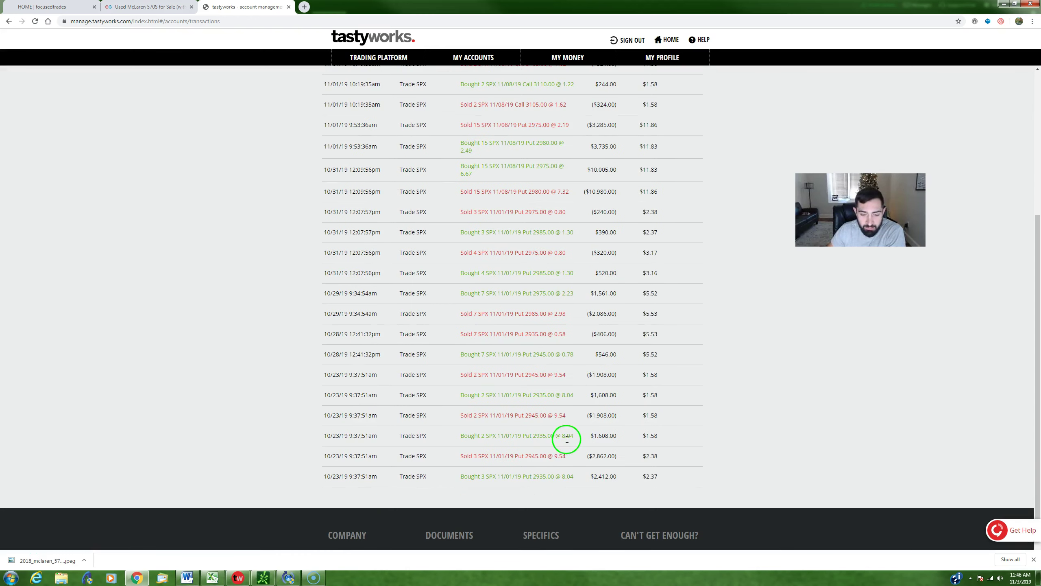
pyautogui.click(206, 582)
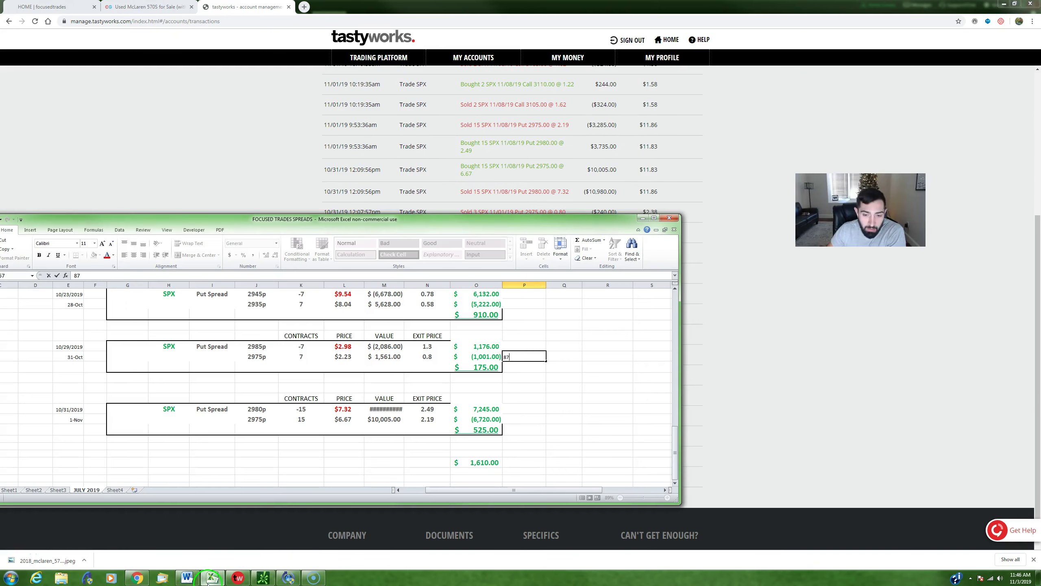
pyautogui.click(211, 579)
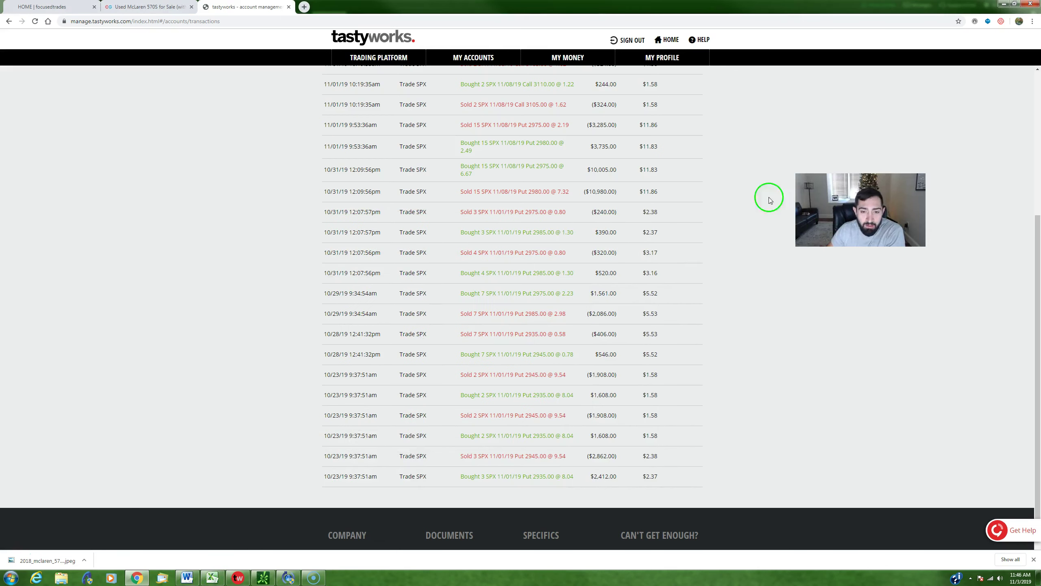